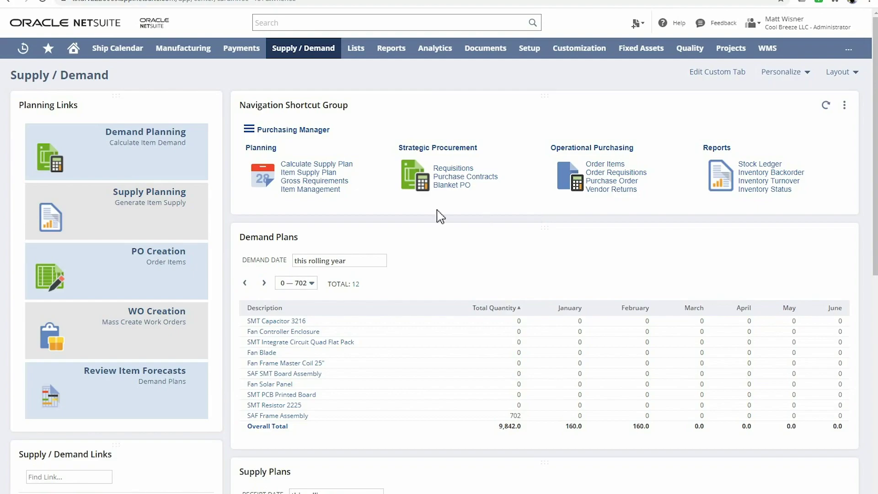
- On the Demand Planning page, set Moving Average, Weekly interval, 4-week projection and 12-week history
{"action": "left_click", "coordinate": [145, 171]}
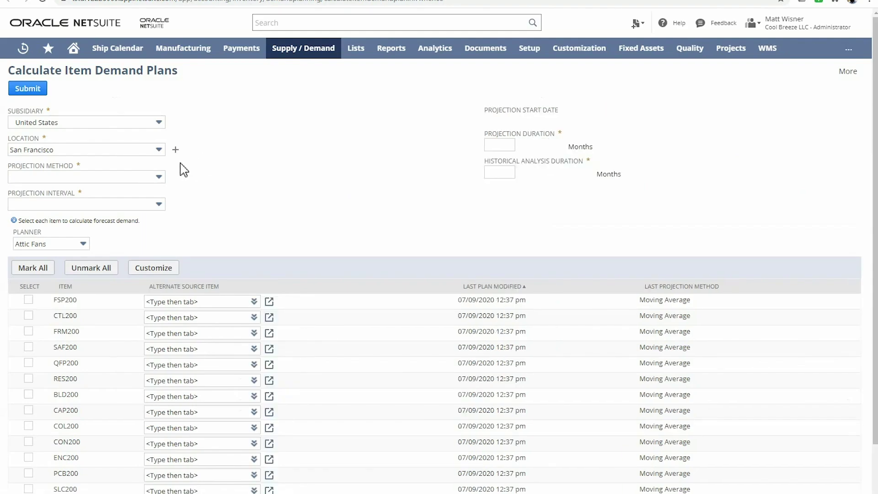
{"action": "left_click", "coordinate": [160, 182]}
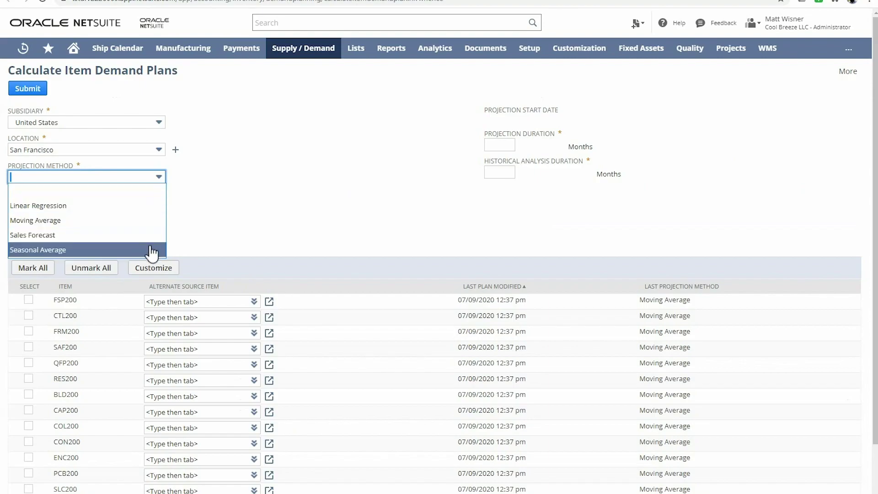
{"action": "left_click", "coordinate": [147, 221]}
{"action": "left_click", "coordinate": [147, 210]}
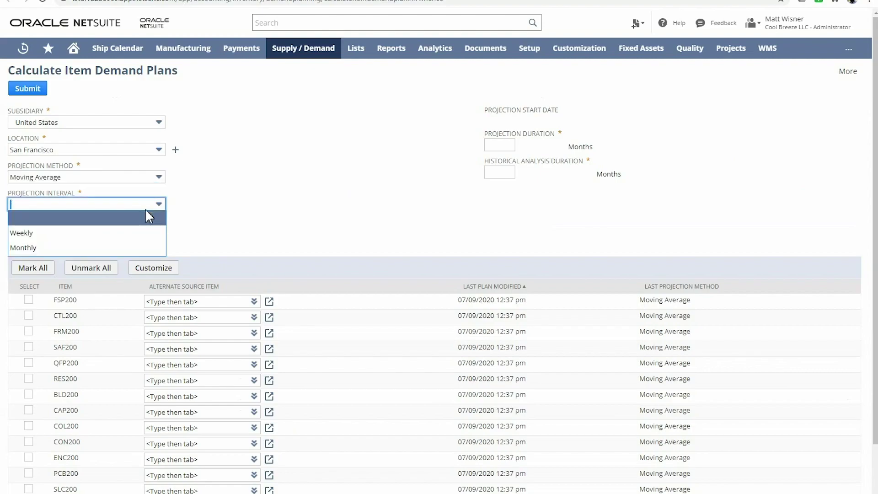
{"action": "left_click", "coordinate": [126, 231]}
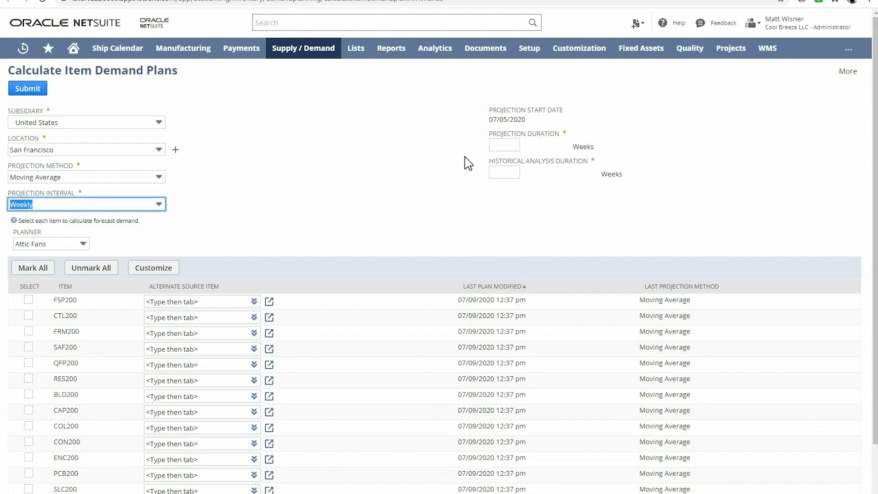
{"action": "left_click", "coordinate": [498, 146]}
{"action": "left_click", "coordinate": [497, 165]}
{"action": "type", "text": "4"}
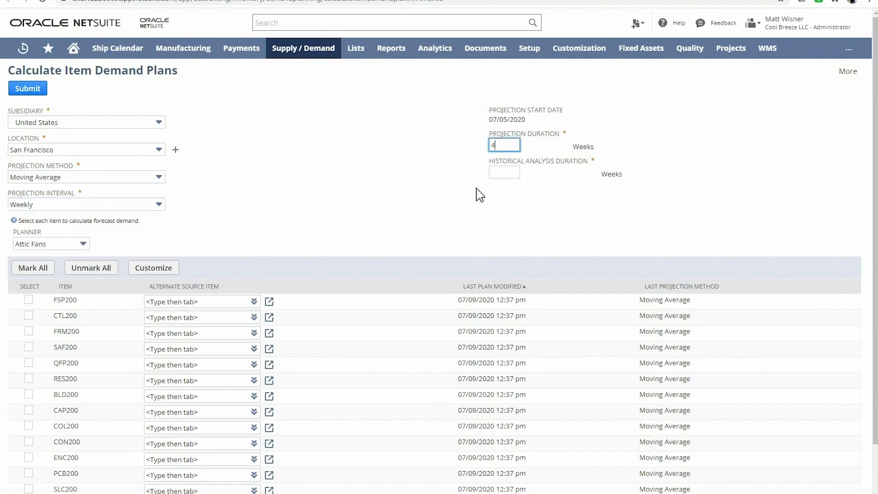
{"action": "left_click", "coordinate": [504, 173]}
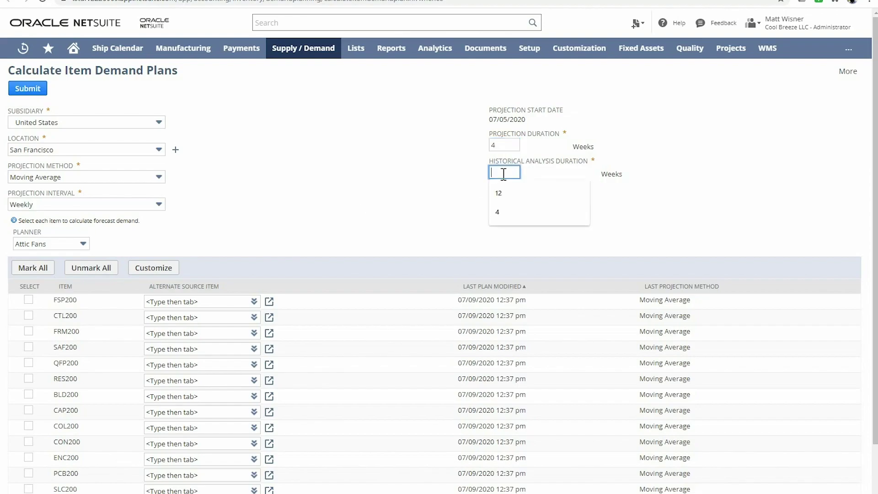
{"action": "type", "text": "12"}
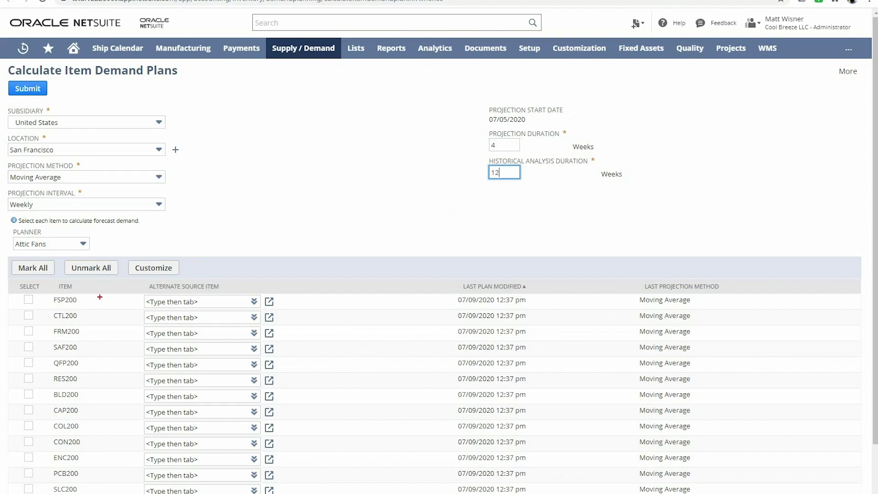
{"action": "mouse_move", "coordinate": [132, 283]}
{"action": "left_mouse_down"}
{"action": "mouse_move", "coordinate": [243, 329]}
{"action": "mouse_move", "coordinate": [287, 379]}
{"action": "left_mouse_up"}
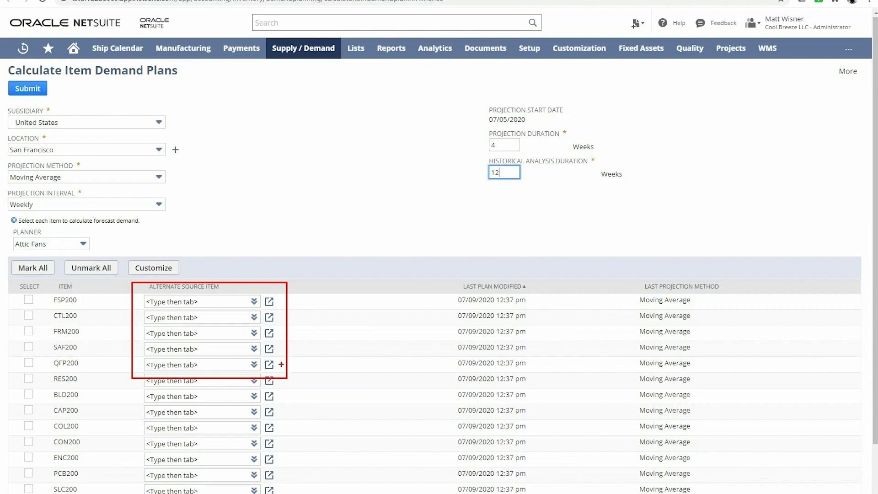
- Mark all Attic Fans items and submit the calculation without overwriting current quantities
{"action": "left_click", "coordinate": [43, 269]}
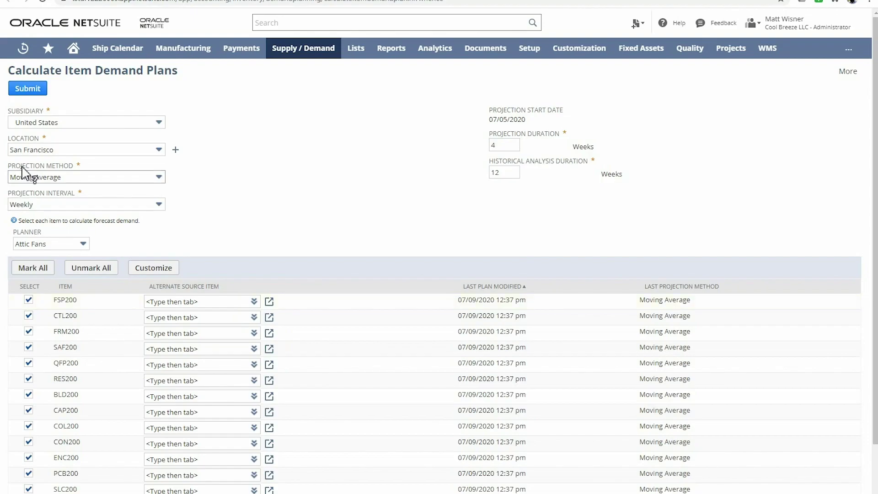
{"action": "left_click", "coordinate": [20, 92]}
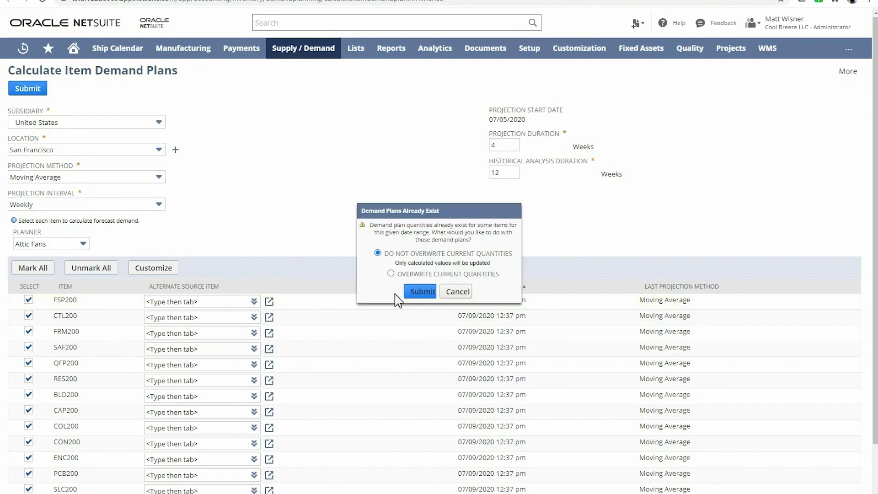
{"action": "left_click", "coordinate": [405, 293]}
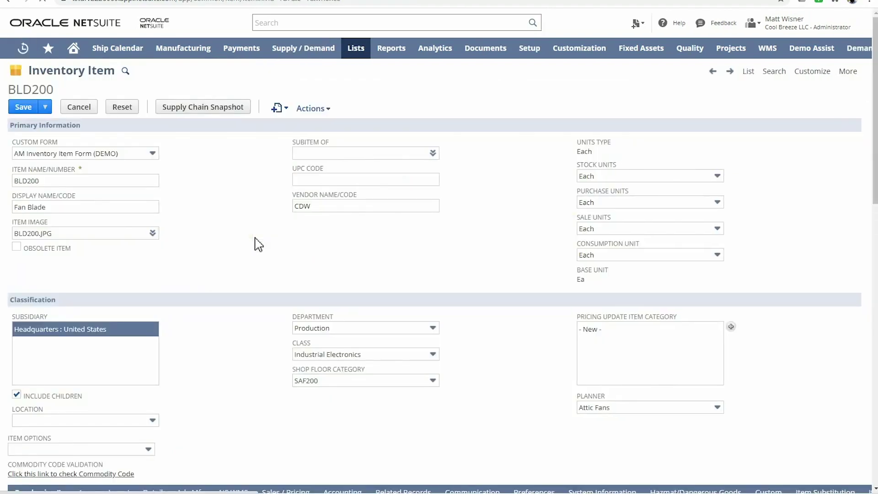
- Scroll the BLD200 record to its Purchasing/Inventory details showing Time Phased replenishment
{"action": "scroll", "coordinate": [258, 245], "scroll_direction": "down", "scroll_amount": 6}
{"action": "scroll", "coordinate": [258, 245], "scroll_direction": "down", "scroll_amount": 2}
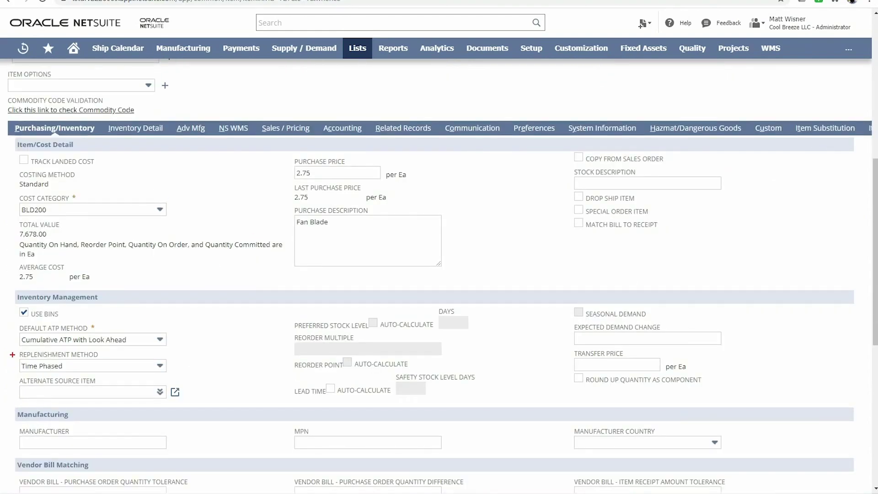
{"action": "left_click_drag", "start_coordinate": [19, 351], "coordinate": [177, 378]}
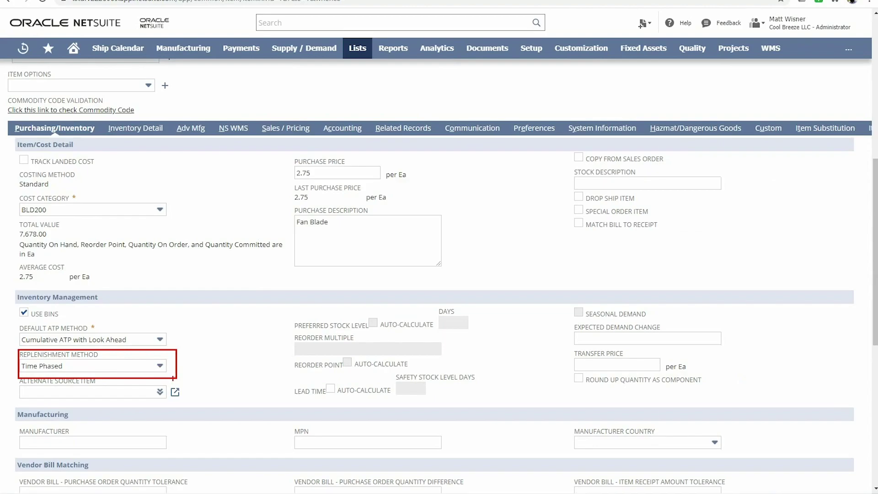
- Review San Francisco's lot sizing and demand source options, then leave BLD200 unsaved
{"action": "scroll", "coordinate": [256, 245], "scroll_direction": "down", "scroll_amount": 5}
{"action": "scroll", "coordinate": [251, 247], "scroll_direction": "down", "scroll_amount": 3}
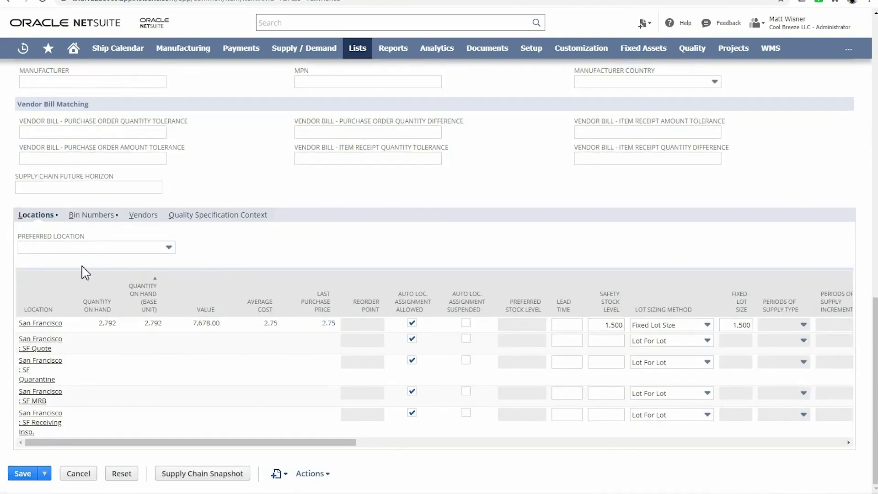
{"action": "left_click_drag", "start_coordinate": [17, 206], "coordinate": [71, 228]}
{"action": "scroll", "coordinate": [98, 426], "scroll_direction": "right", "scroll_amount": 5}
{"action": "left_click_drag", "start_coordinate": [188, 267], "coordinate": [724, 357]}
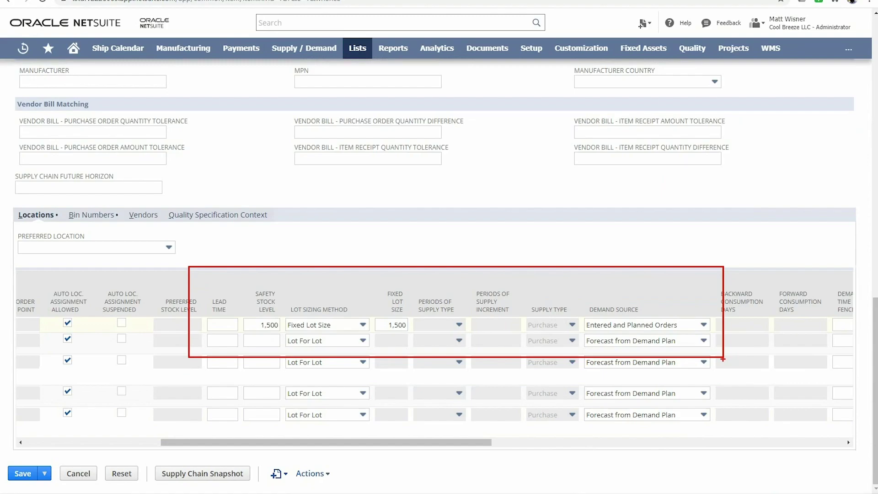
{"action": "left_click", "coordinate": [337, 325]}
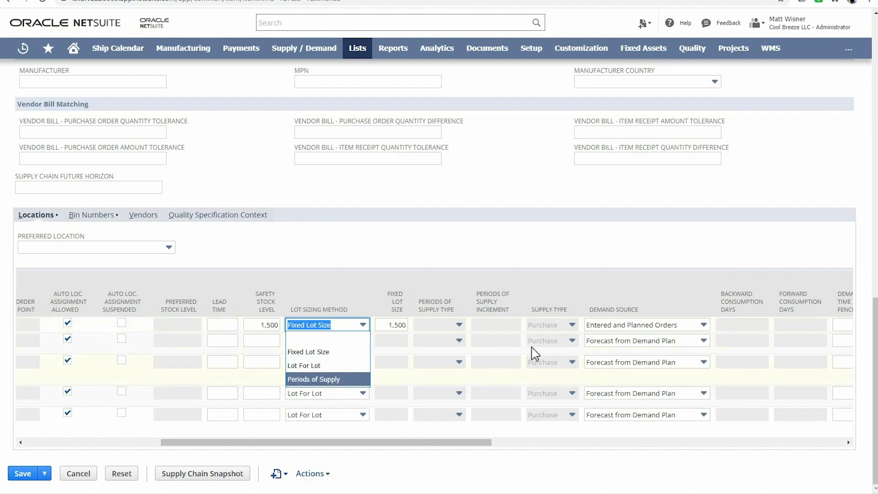
{"action": "left_click", "coordinate": [603, 327]}
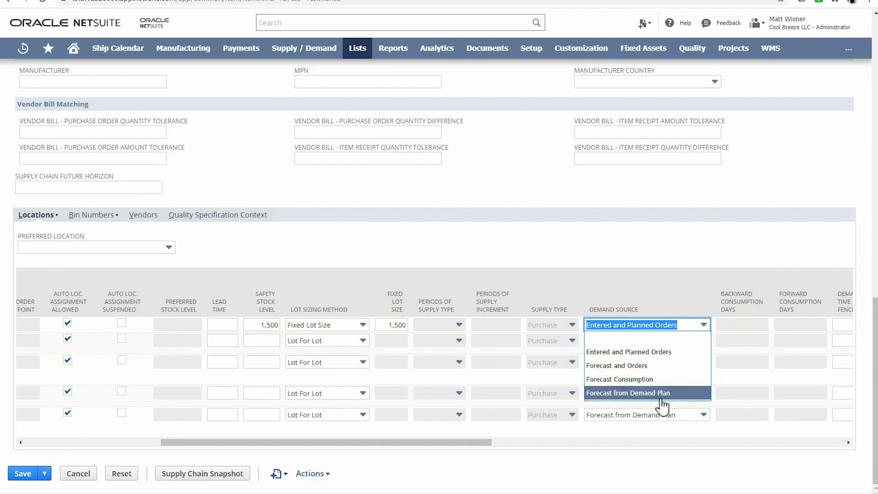
{"action": "left_click", "coordinate": [304, 48]}
{"action": "key", "text": "Return"}
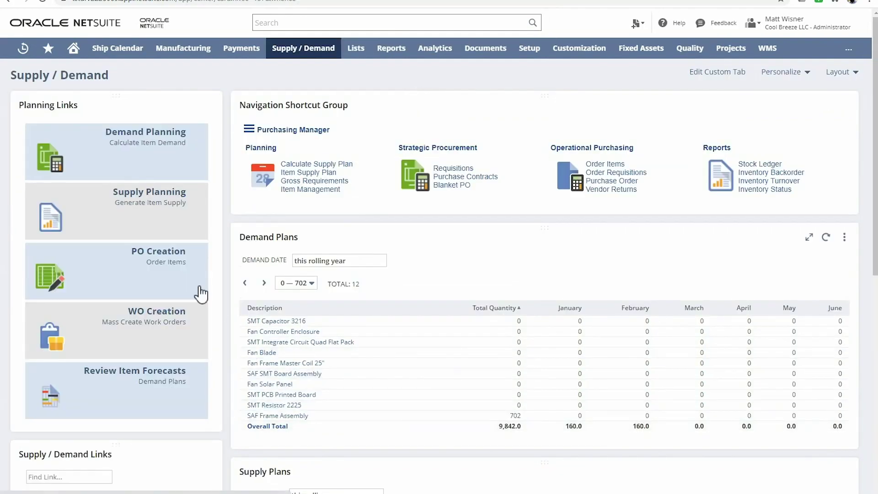
- Generate supply plans for all marked items with an end date of 12/31/2020
{"action": "left_click", "coordinate": [156, 232]}
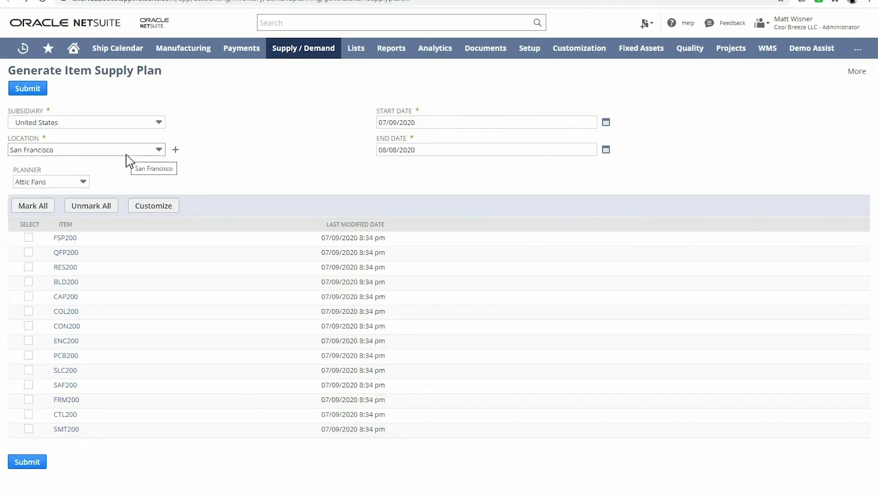
{"action": "left_click", "coordinate": [606, 149]}
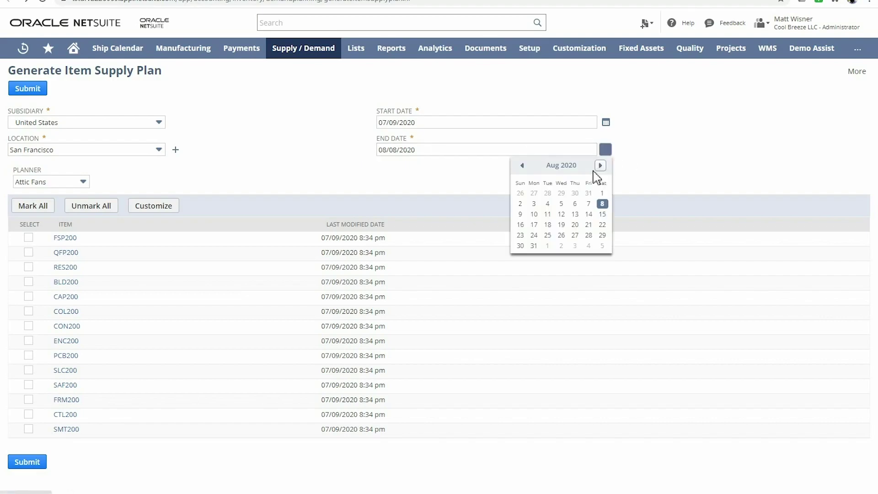
{"action": "left_click", "coordinate": [600, 165]}
{"action": "left_click", "coordinate": [600, 165]}
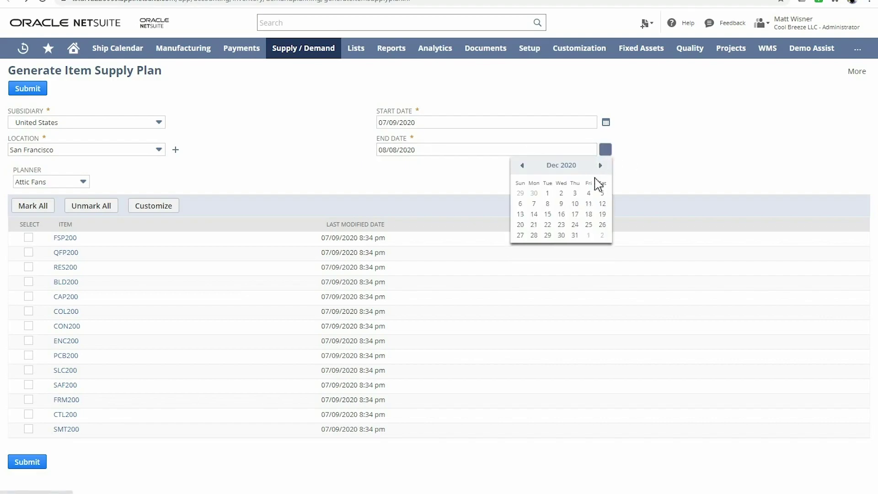
{"action": "left_click", "coordinate": [575, 235]}
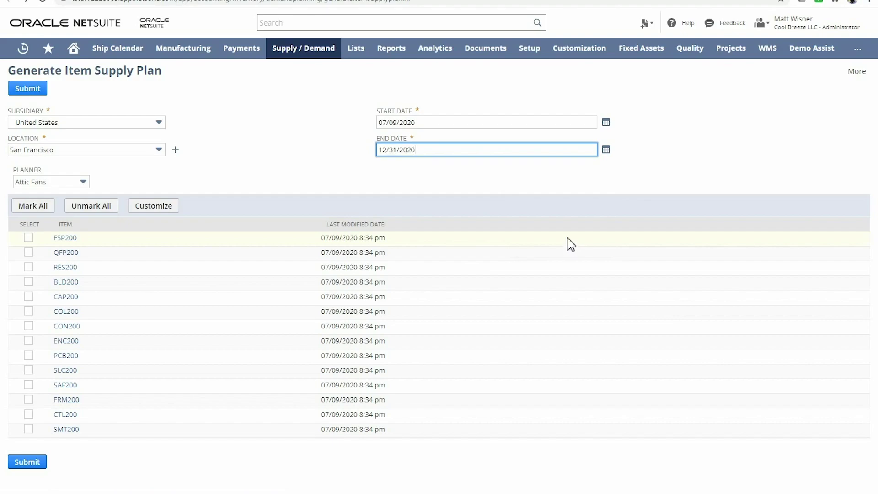
{"action": "left_click", "coordinate": [24, 208]}
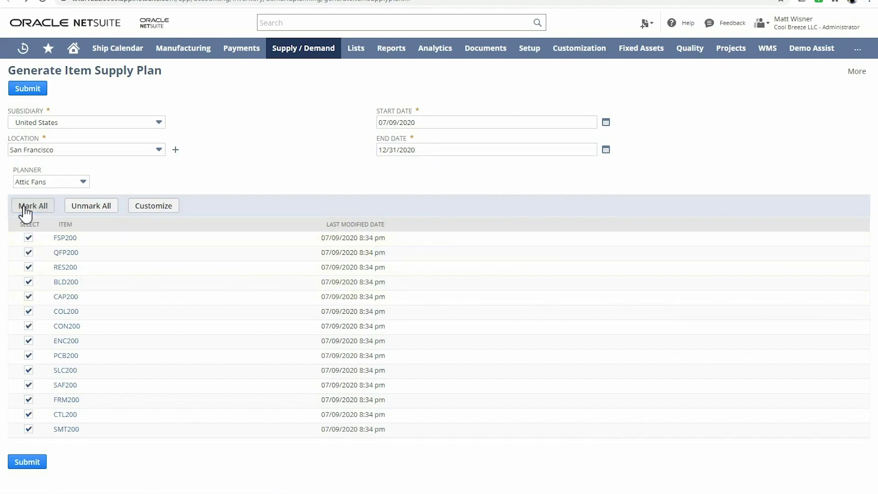
{"action": "left_click", "coordinate": [25, 91]}
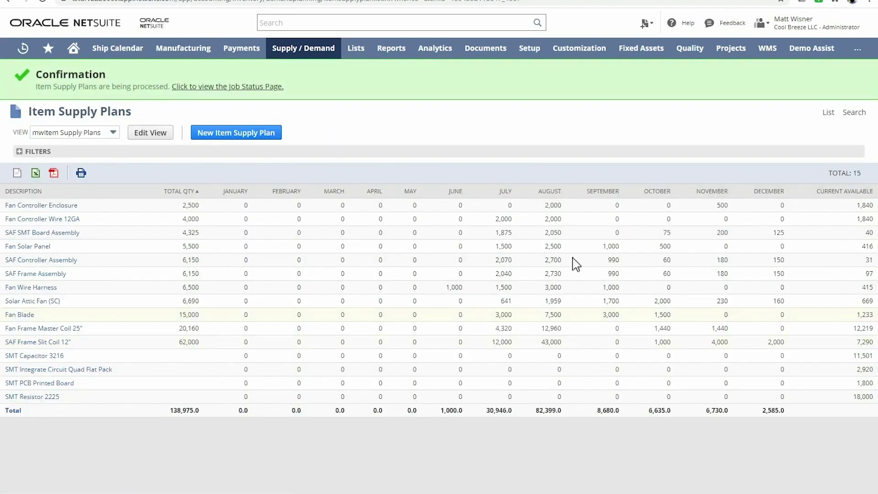
{"action": "mouse_move", "coordinate": [23, 48]}
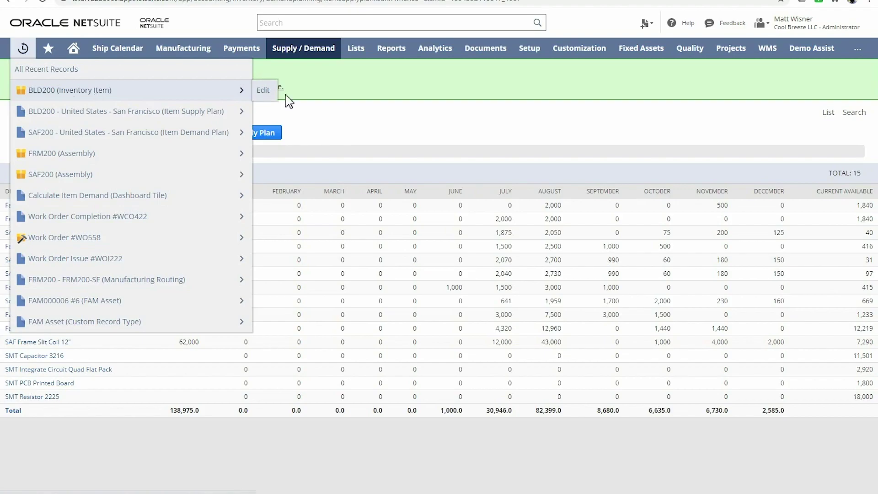
- Open the BLD200 item record and view its Supply Chain Snapshot
{"action": "left_click", "coordinate": [196, 97]}
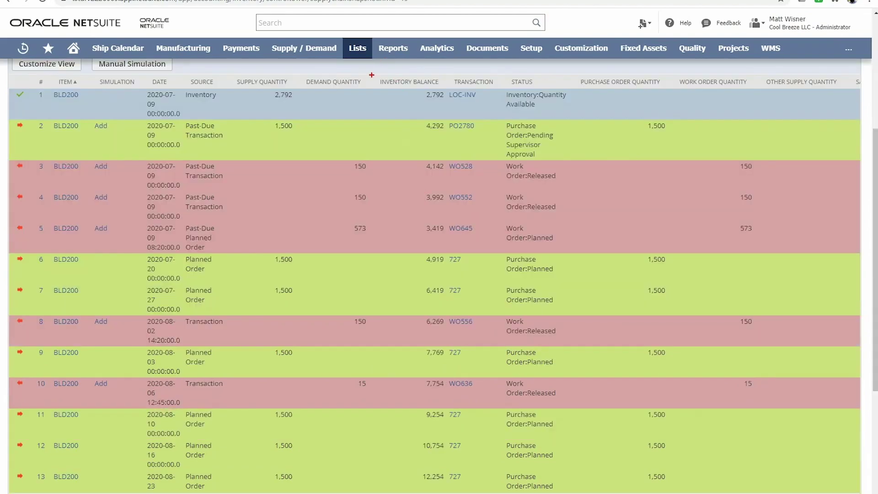
{"action": "left_click_drag", "start_coordinate": [374, 67], "coordinate": [447, 493]}
- Mark the first three BLD200 orders (12,375.00 total) on Order Items, then leave without submitting
{"action": "left_click", "coordinate": [315, 51]}
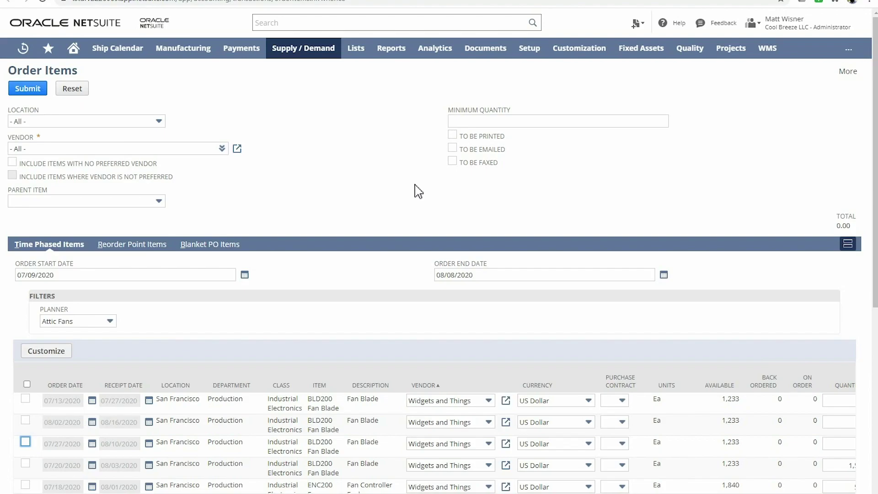
{"action": "left_click", "coordinate": [25, 399]}
{"action": "left_click", "coordinate": [25, 420]}
{"action": "left_click", "coordinate": [25, 442]}
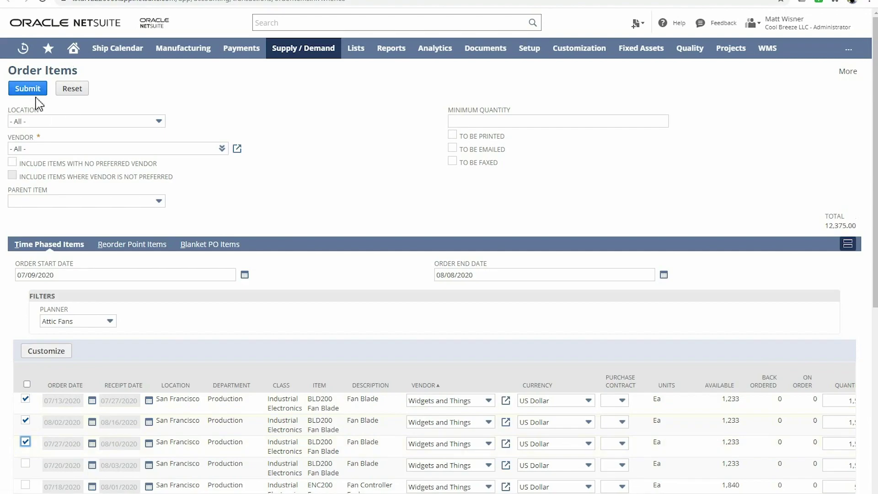
{"action": "left_click", "coordinate": [315, 48]}
{"action": "key", "text": "Return"}
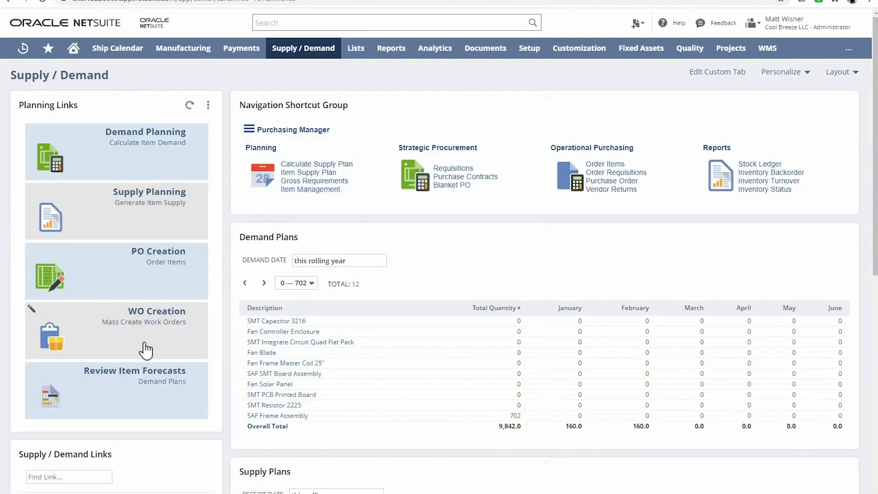
- Open Mass Create Work Orders from the WO Creation tile
{"action": "left_click", "coordinate": [151, 352]}
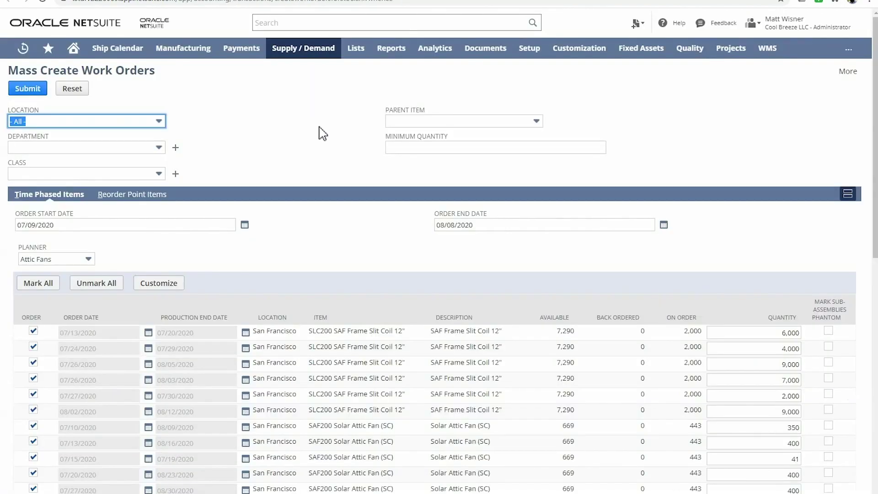